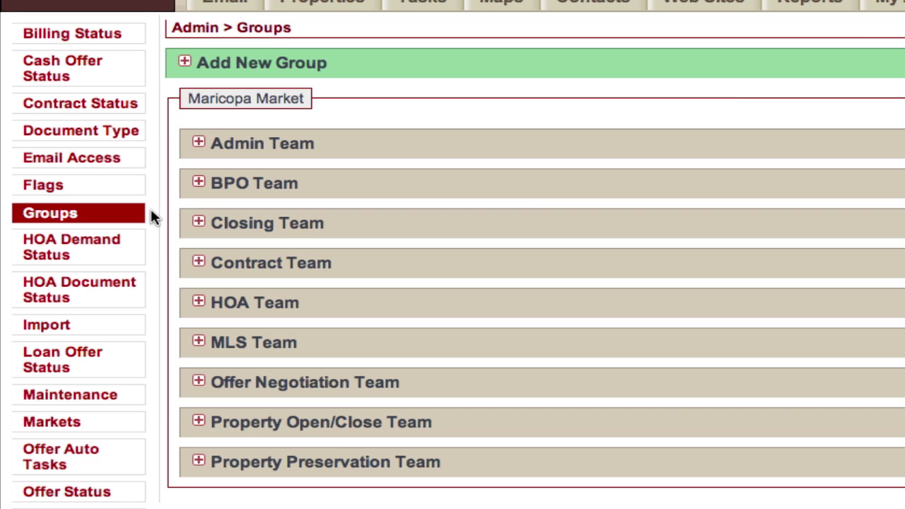
Expand the Admin Team group in the Maricopa Market and examine its users and privileges.
{"action": "left_click", "coordinate": [199, 144]}
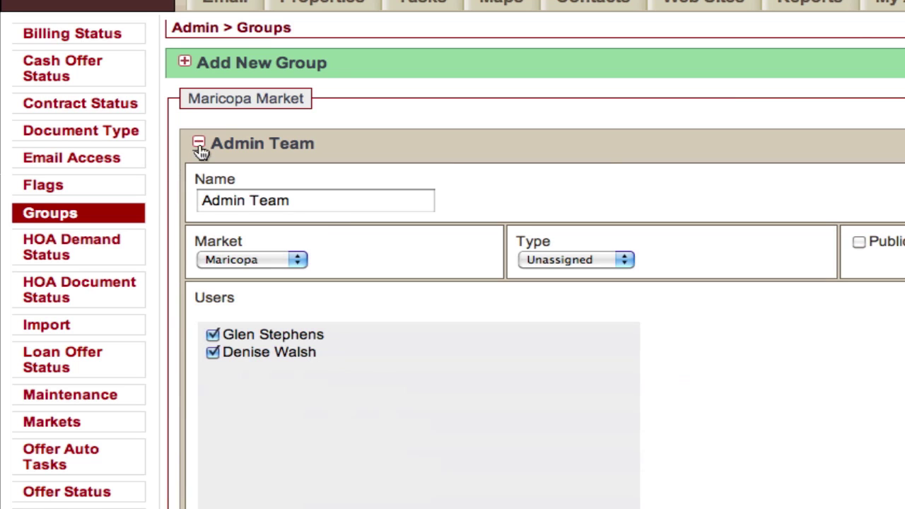
{"action": "scroll", "coordinate": [802, 309], "scroll_direction": "down", "scroll_amount": 3}
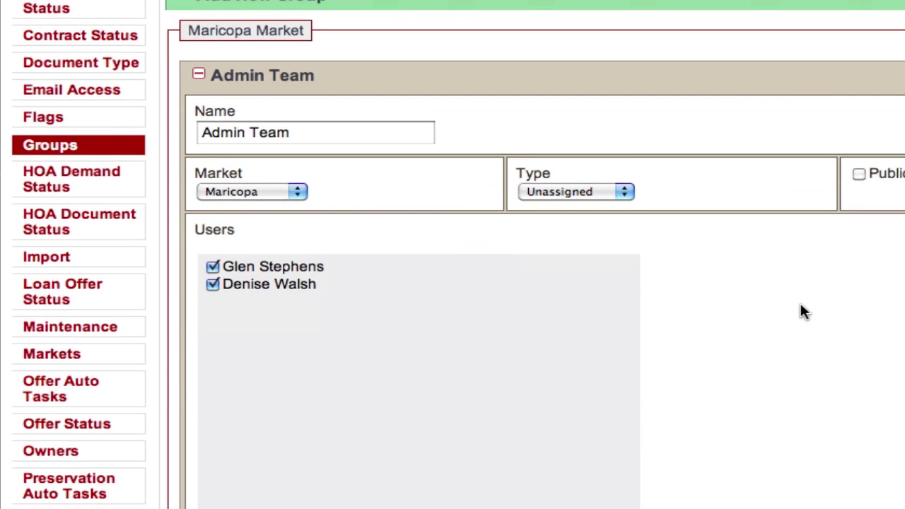
{"action": "scroll", "coordinate": [802, 309], "scroll_direction": "down", "scroll_amount": 3}
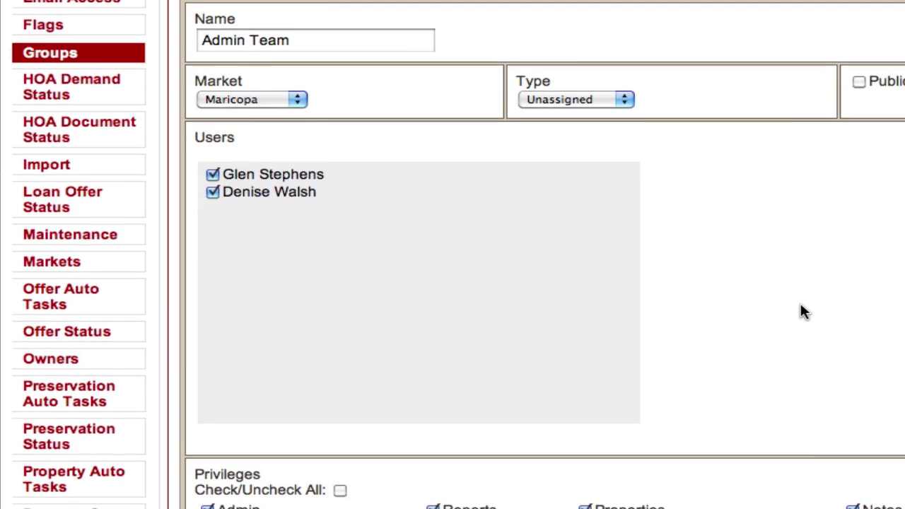
{"action": "scroll", "coordinate": [800, 311], "scroll_direction": "down", "scroll_amount": 1}
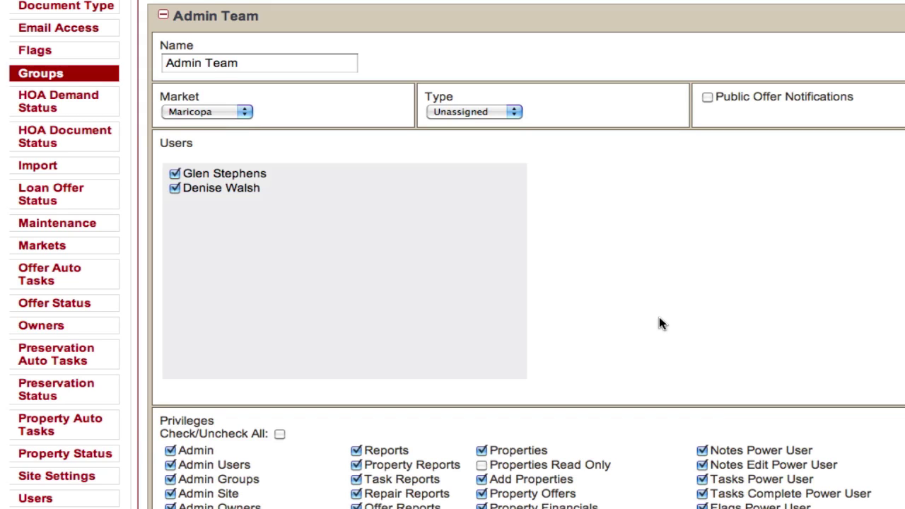
{"action": "scroll", "coordinate": [660, 322], "scroll_direction": "down", "scroll_amount": 5}
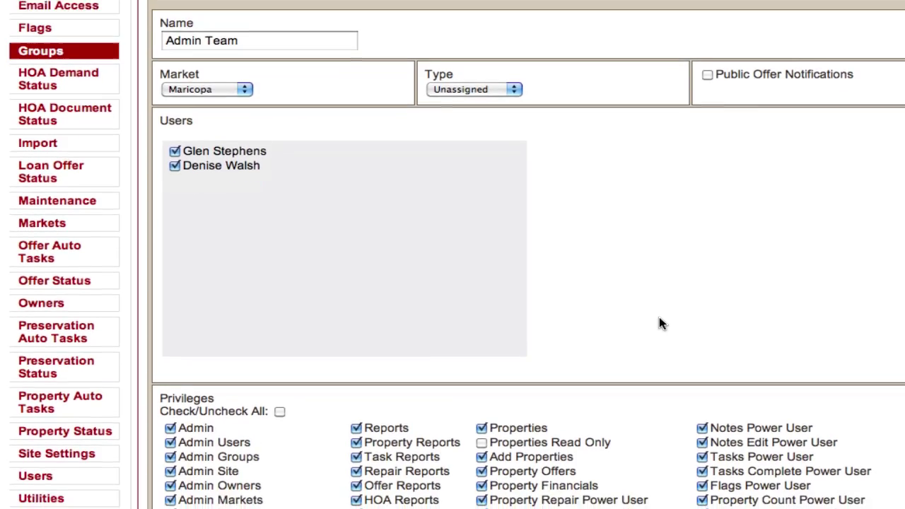
{"action": "scroll", "coordinate": [659, 323], "scroll_direction": "down", "scroll_amount": 6}
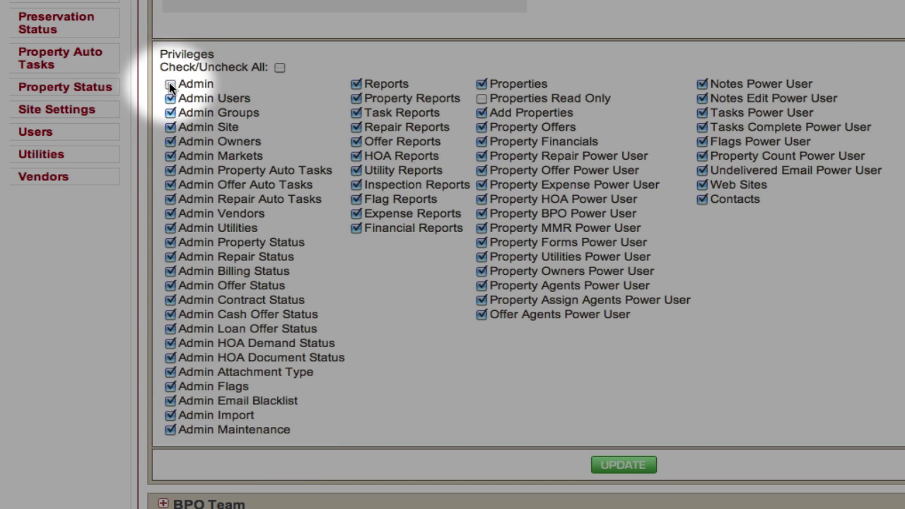
Toggle the Admin, Reports, Properties, Web Sites and Contacts privileges of the Admin Team off and back on.
{"action": "left_click", "coordinate": [169, 84]}
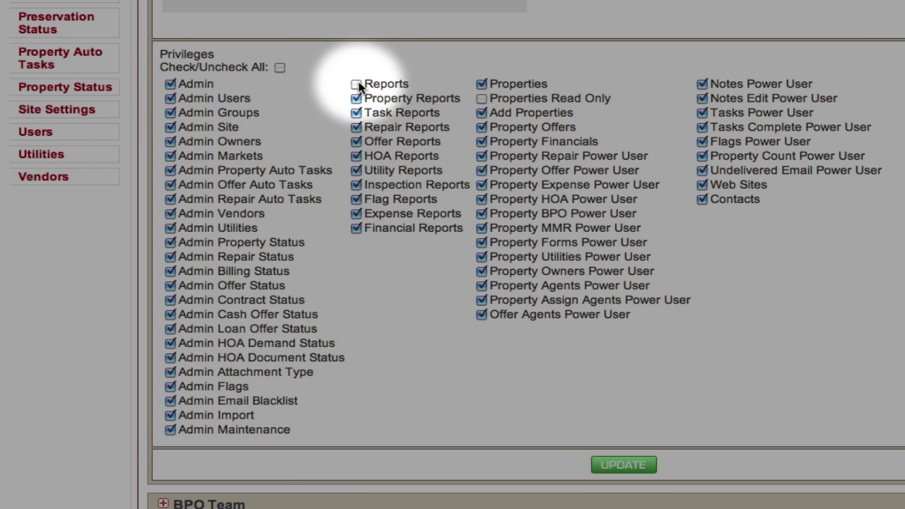
{"action": "left_click", "coordinate": [482, 85]}
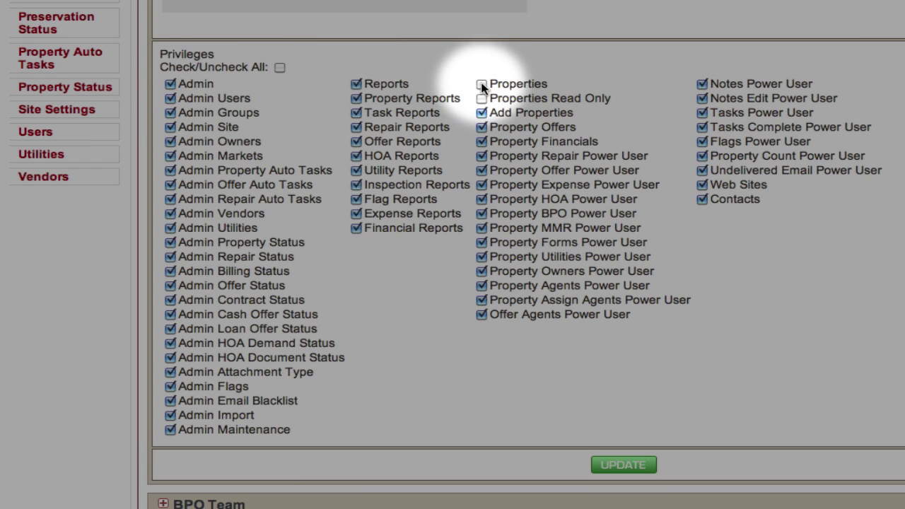
{"action": "left_click", "coordinate": [481, 84]}
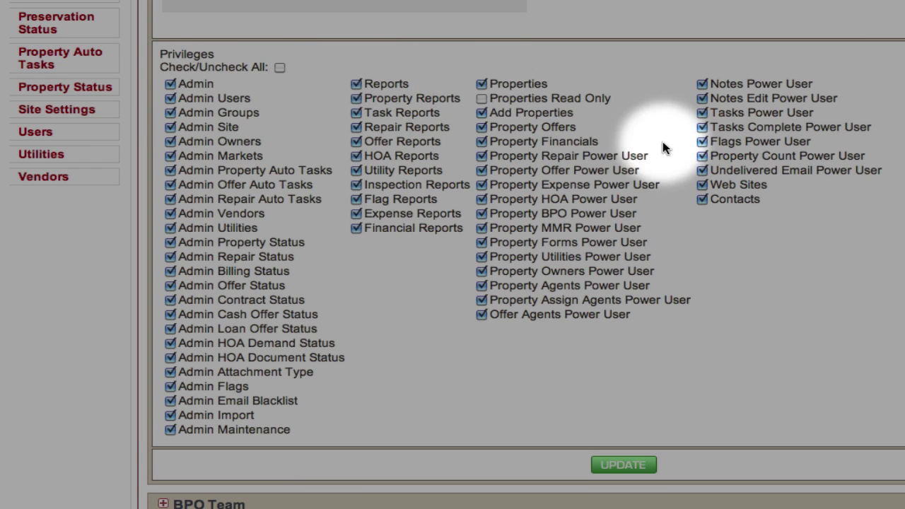
{"action": "left_click", "coordinate": [702, 186]}
{"action": "left_click", "coordinate": [702, 186]}
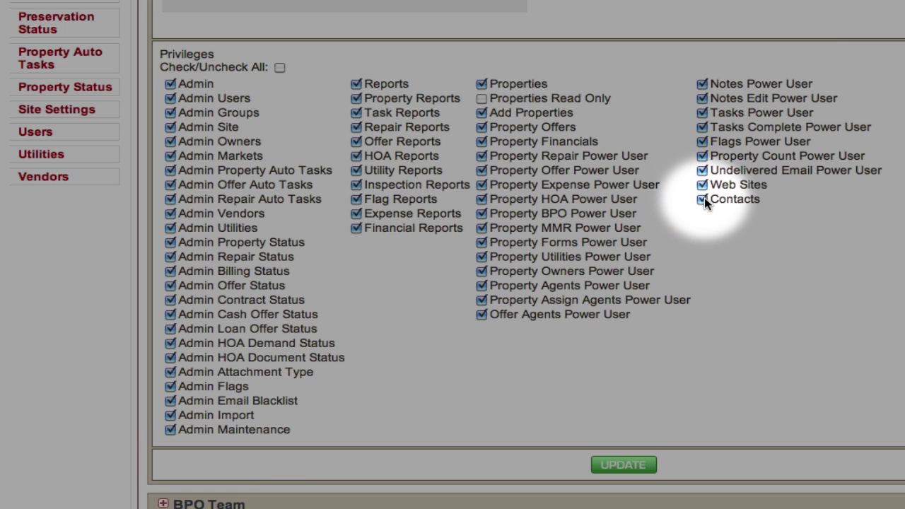
{"action": "left_click", "coordinate": [702, 200]}
{"action": "left_click", "coordinate": [702, 200]}
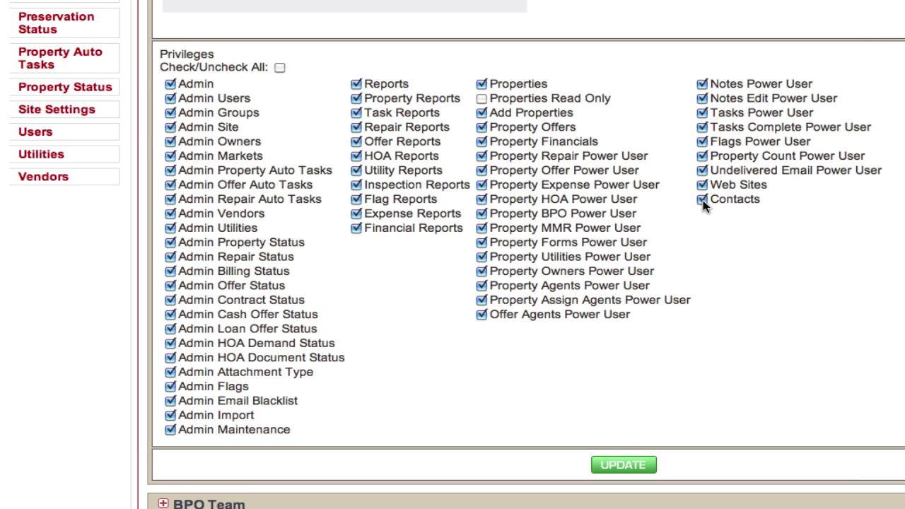
Review the Admin Team's market, type and assigned users together with its full list of privileges.
{"action": "scroll", "coordinate": [704, 205], "scroll_direction": "up", "scroll_amount": 10}
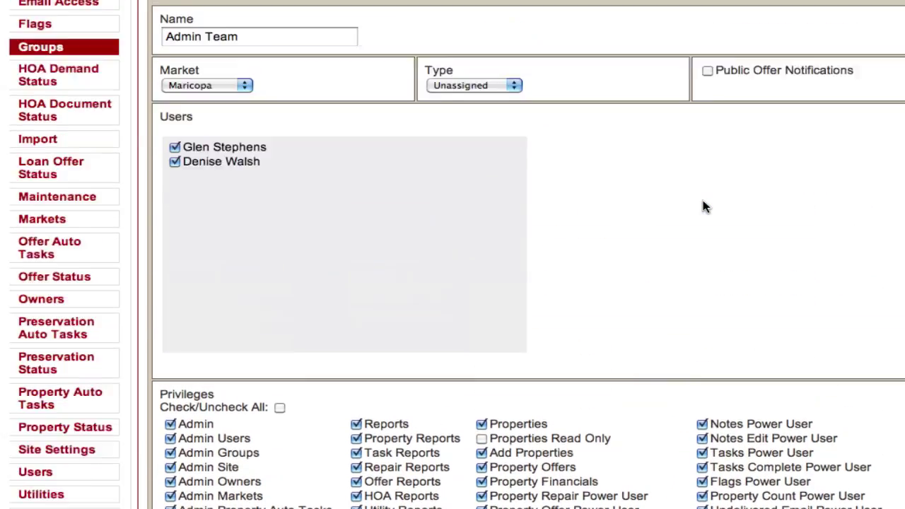
{"action": "scroll", "coordinate": [704, 205], "scroll_direction": "up", "scroll_amount": 6}
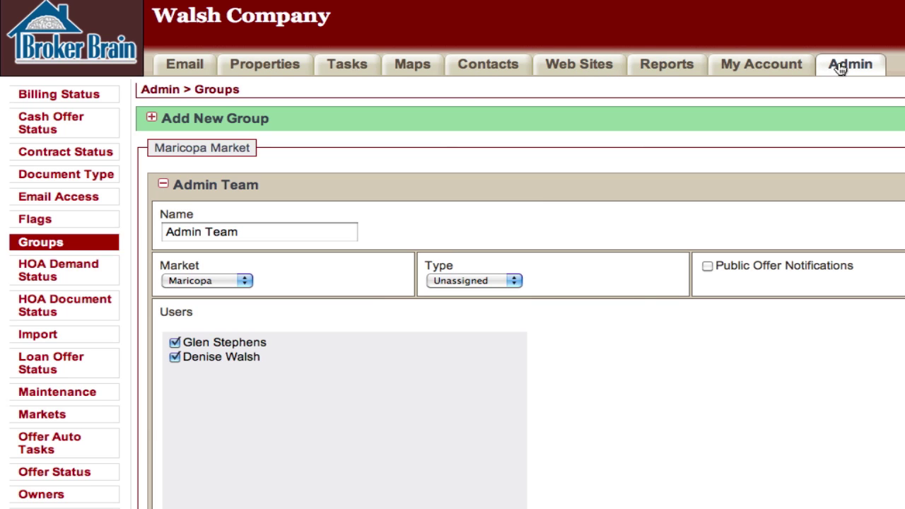
{"action": "scroll", "coordinate": [840, 67], "scroll_direction": "down", "scroll_amount": 10}
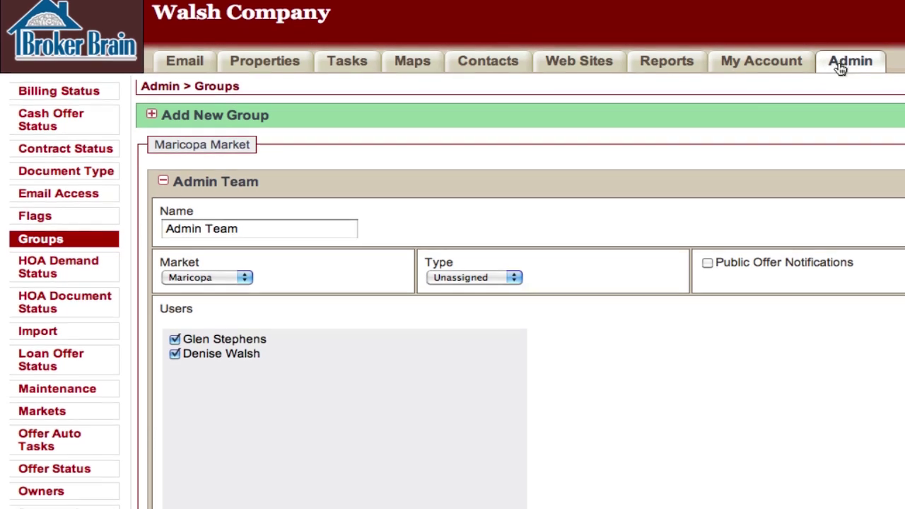
{"action": "scroll", "coordinate": [840, 69], "scroll_direction": "down", "scroll_amount": 8}
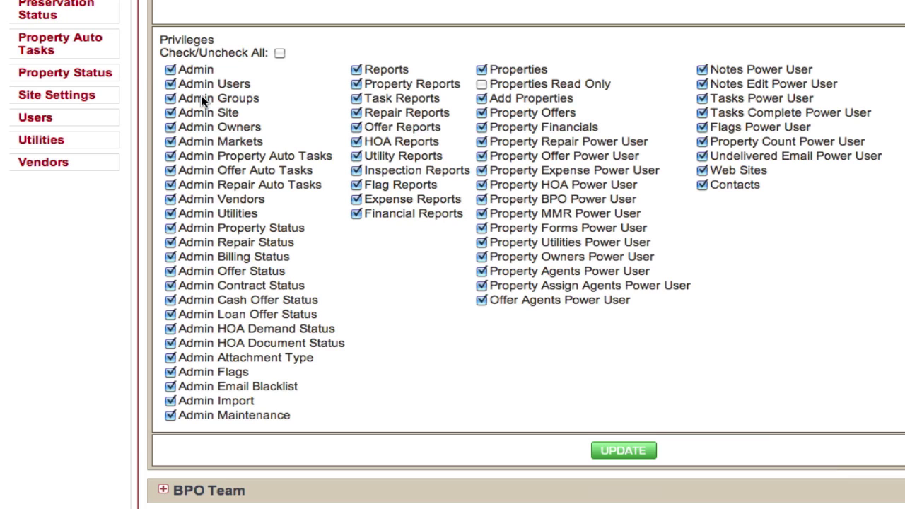
{"action": "scroll", "coordinate": [202, 97], "scroll_direction": "up", "scroll_amount": 5}
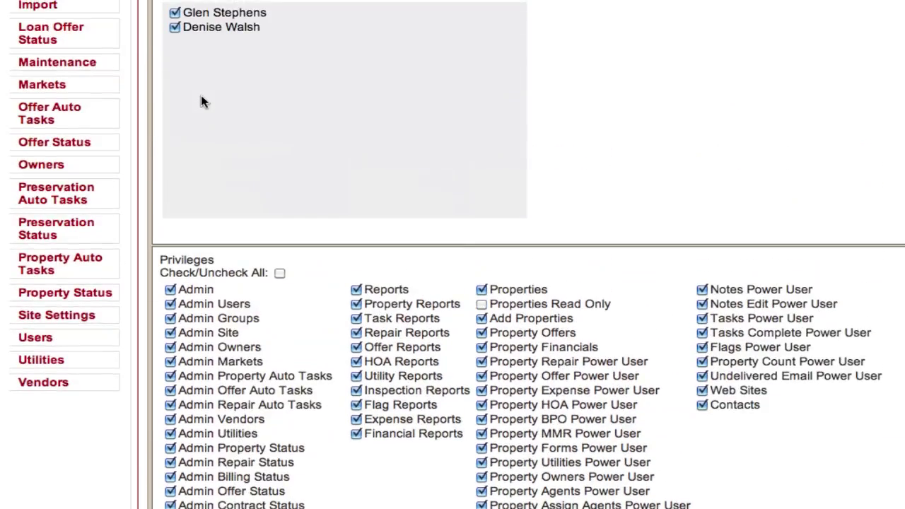
{"action": "scroll", "coordinate": [202, 102], "scroll_direction": "up", "scroll_amount": 3}
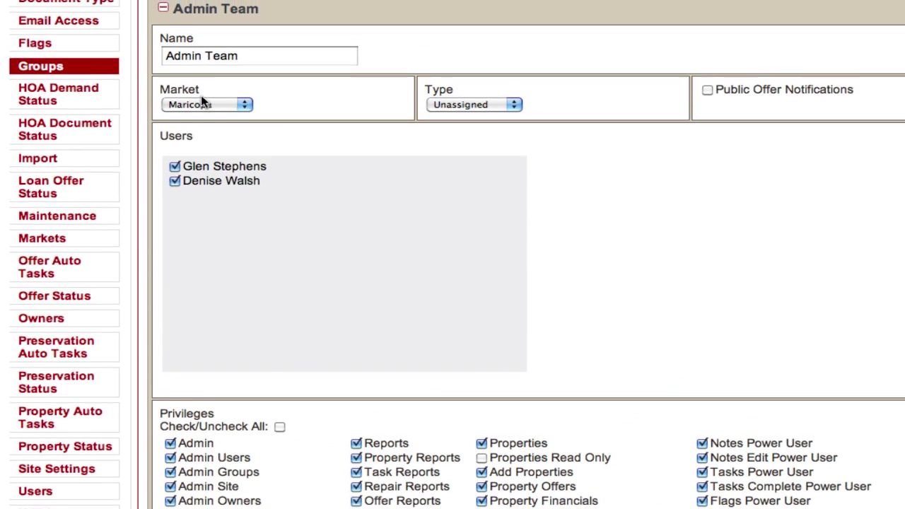
{"action": "scroll", "coordinate": [201, 102], "scroll_direction": "up", "scroll_amount": 1}
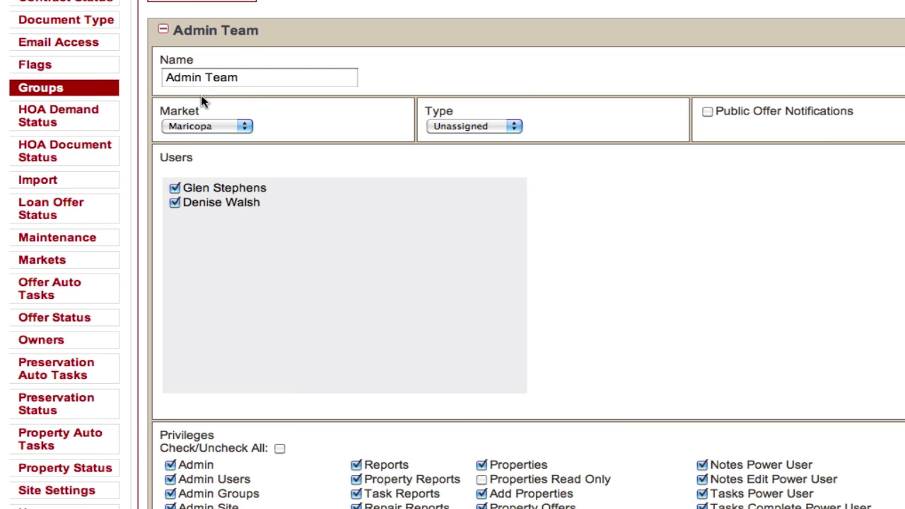
{"action": "scroll", "coordinate": [202, 101], "scroll_direction": "down", "scroll_amount": 8}
{"action": "scroll", "coordinate": [201, 101], "scroll_direction": "down", "scroll_amount": 3}
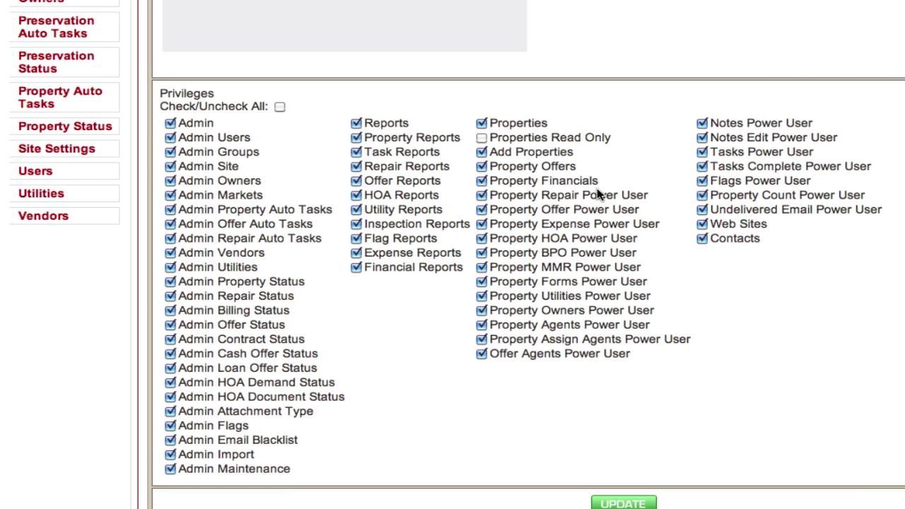
{"action": "scroll", "coordinate": [597, 188], "scroll_direction": "up", "scroll_amount": 5}
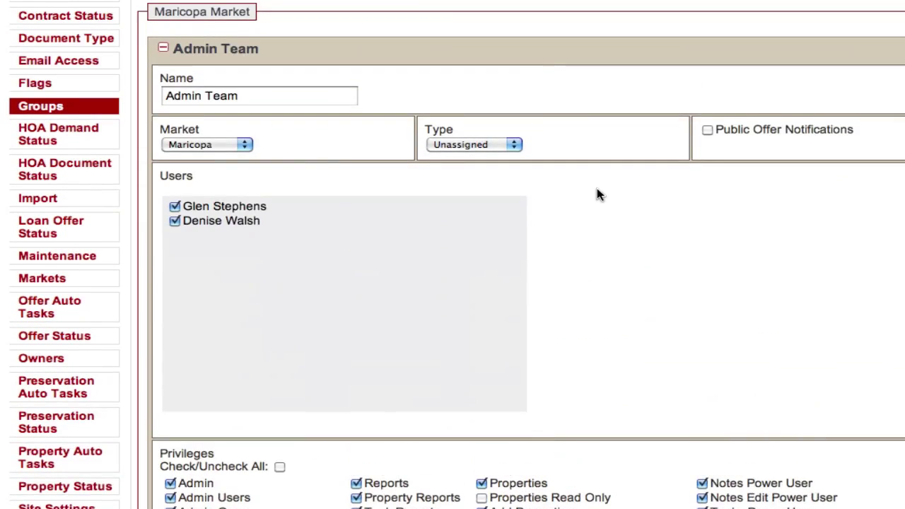
{"action": "scroll", "coordinate": [597, 189], "scroll_direction": "up", "scroll_amount": 1}
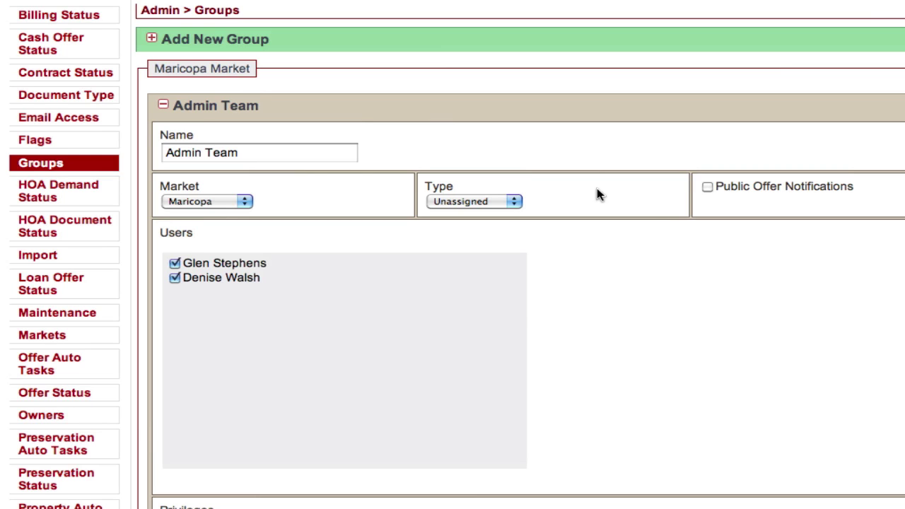
Try the listed user as the Admin Team's Type and reset the Type to Unassigned.
{"action": "left_click", "coordinate": [512, 202]}
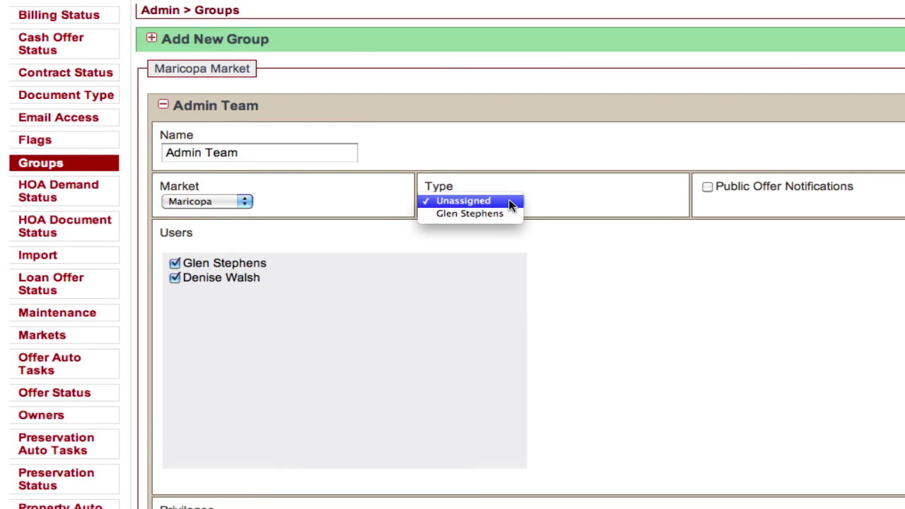
{"action": "left_click", "coordinate": [512, 203]}
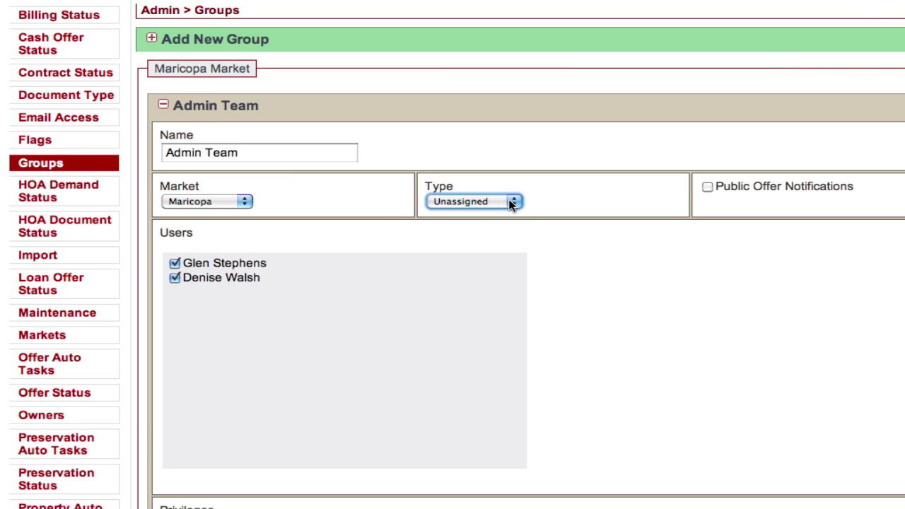
{"action": "left_click", "coordinate": [512, 203]}
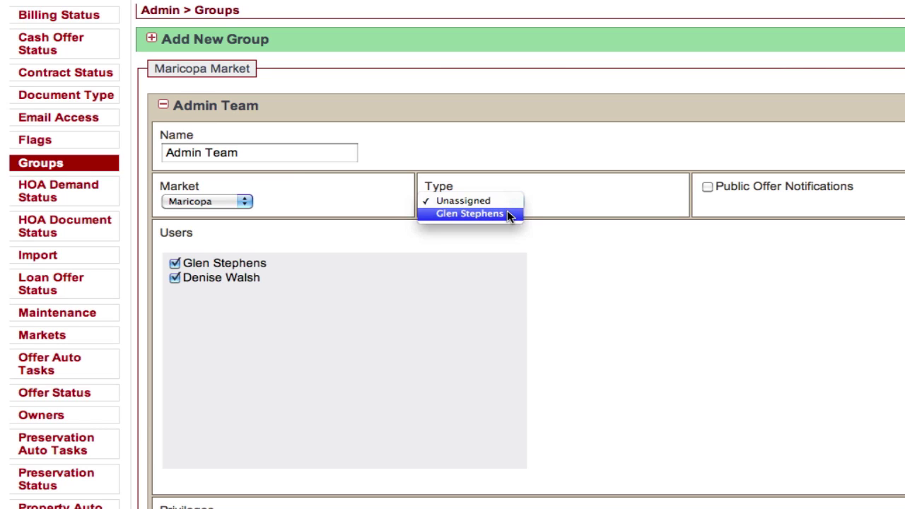
{"action": "left_click", "coordinate": [508, 214]}
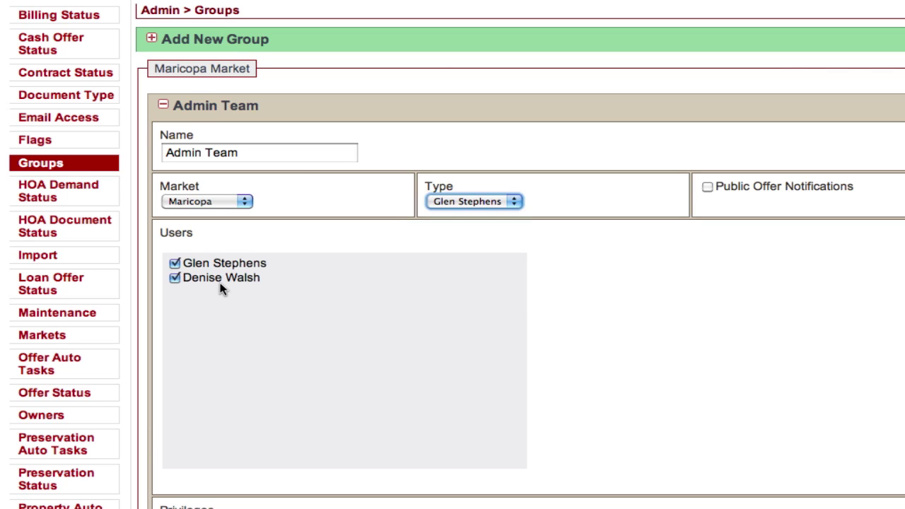
{"action": "left_click", "coordinate": [466, 207]}
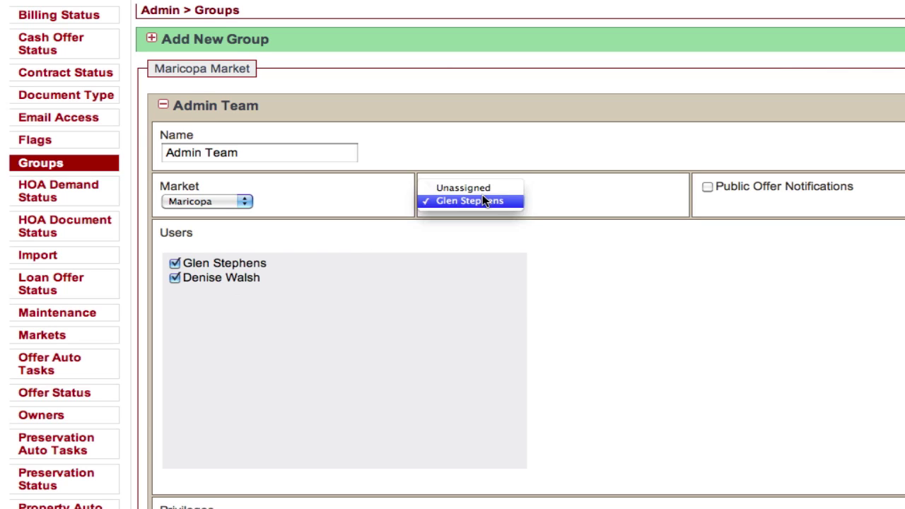
{"action": "left_click", "coordinate": [482, 186]}
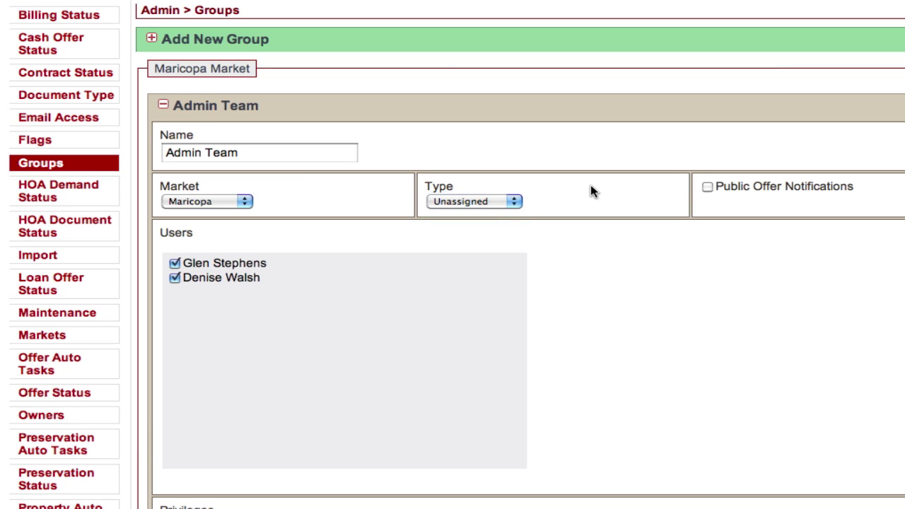